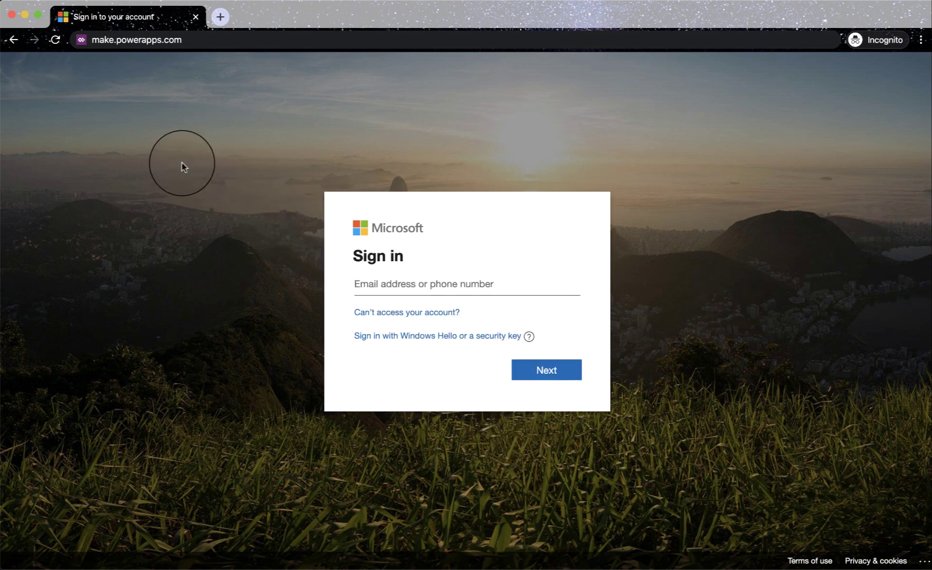
Create a blank canvas app named "canvas app in an hour" in Phone format and skip the welcome options.
click(25, 15)
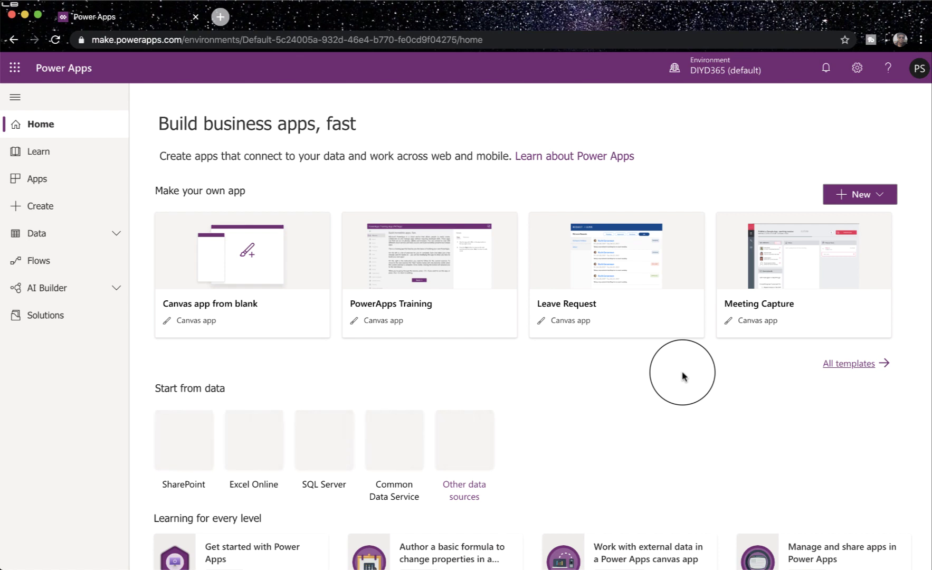
click(257, 317)
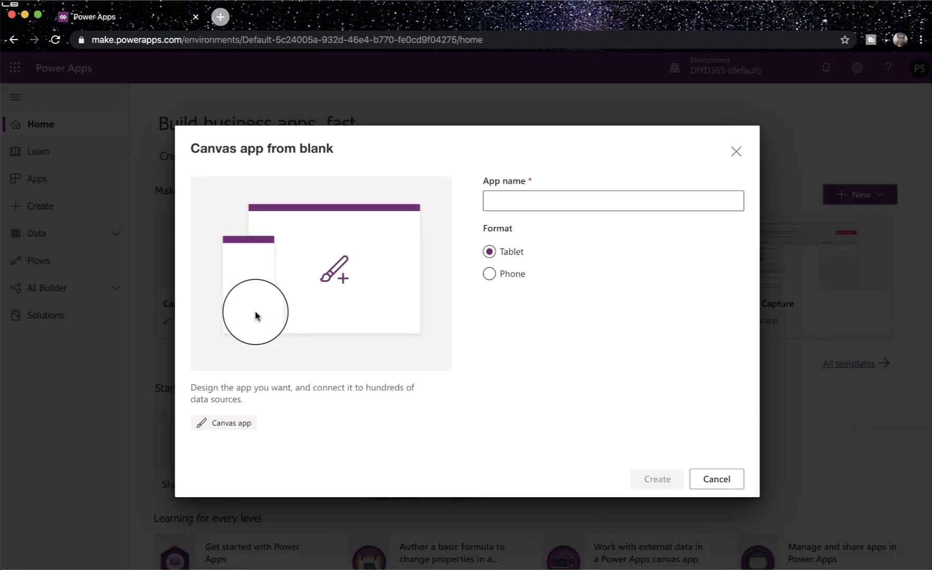
click(535, 202)
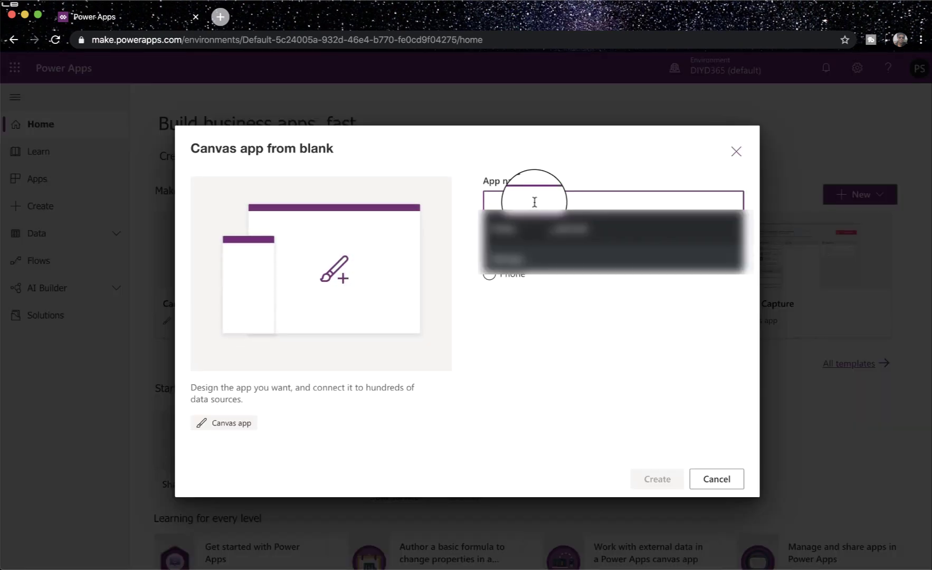
text(canvas)
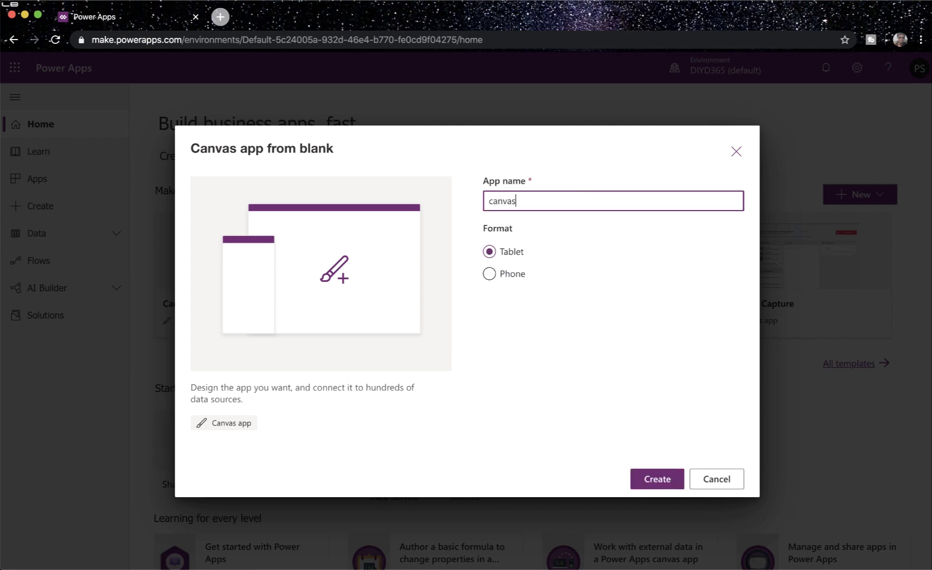
text( app in an hour)
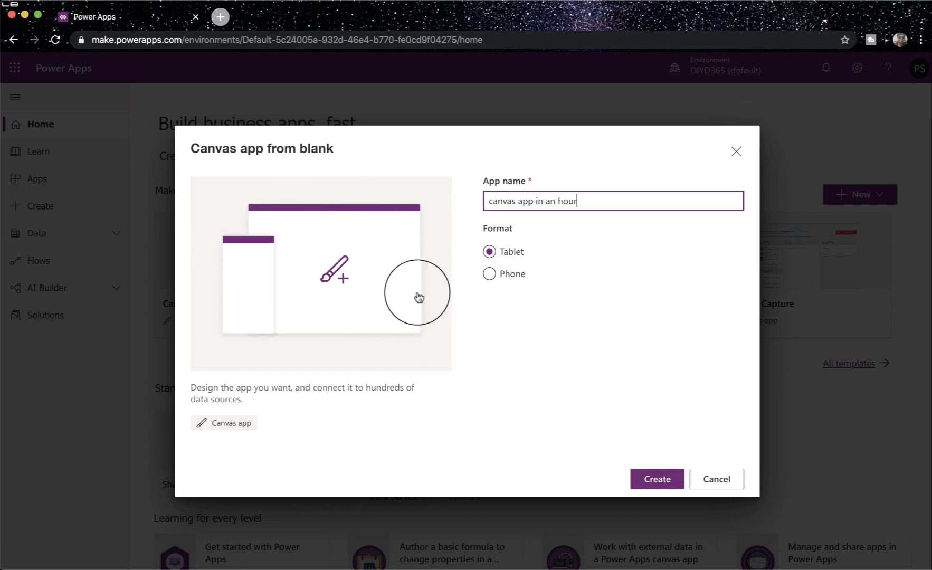
click(490, 273)
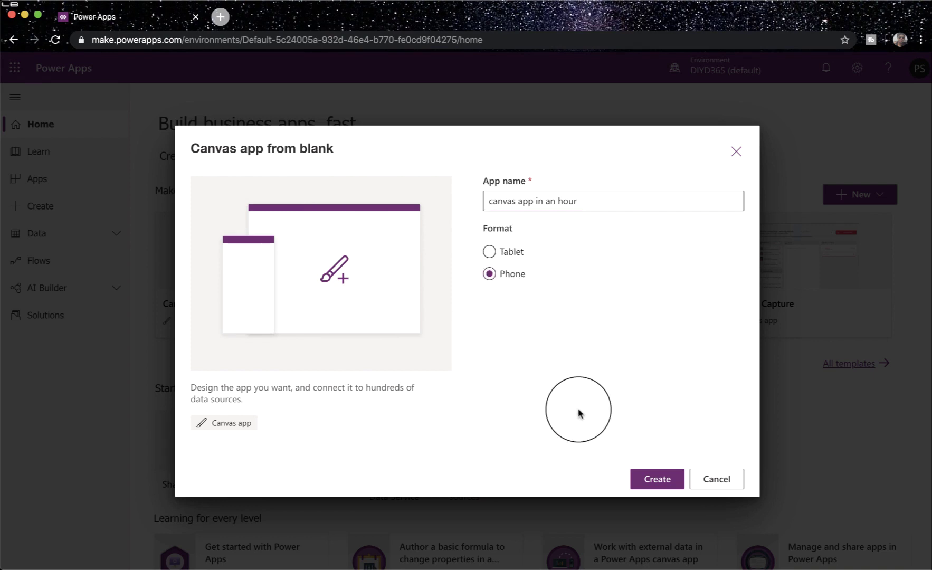
click(642, 479)
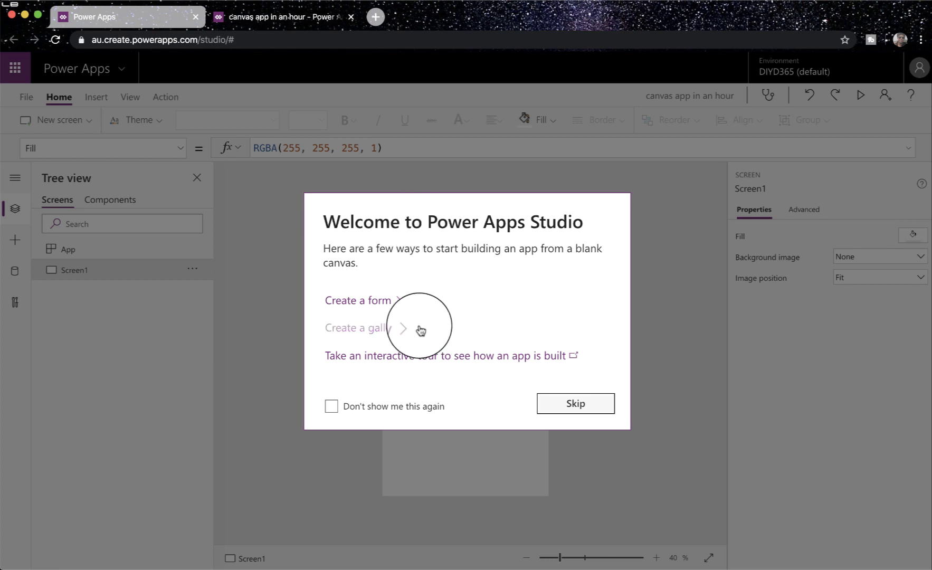
click(558, 409)
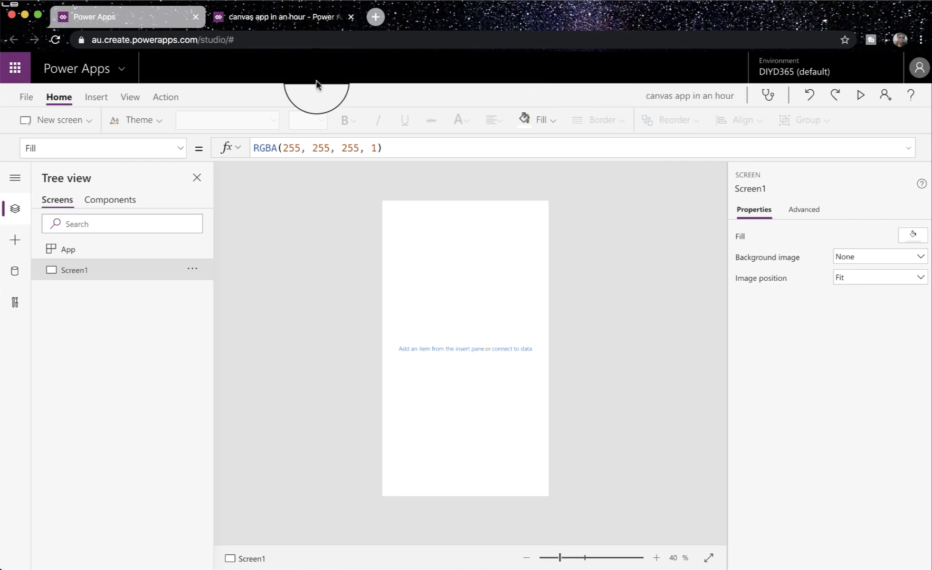
click(34, 99)
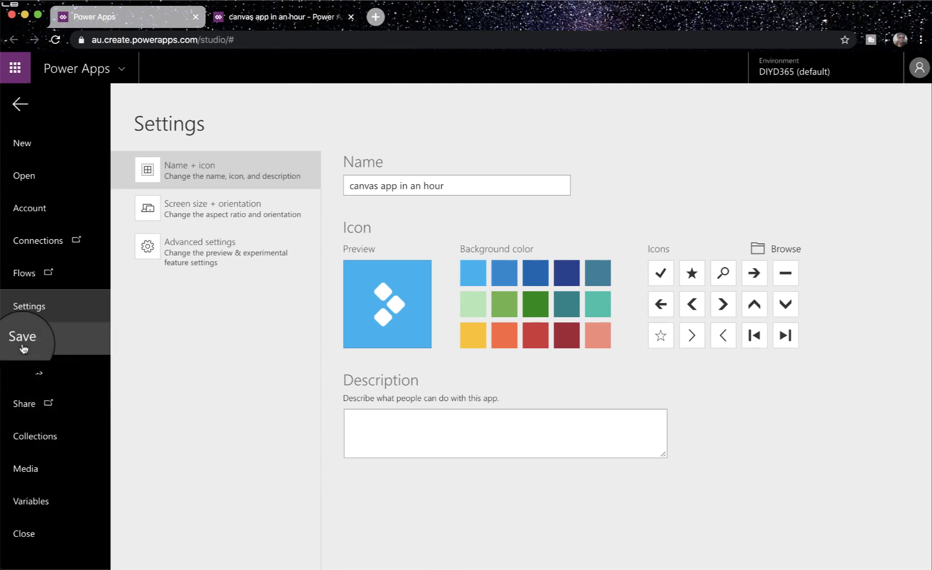
click(21, 103)
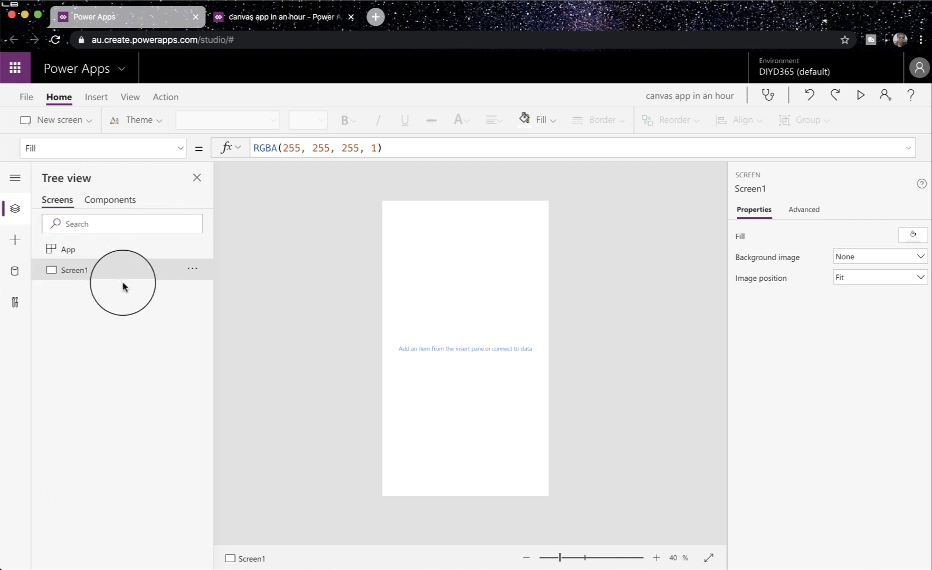
Rename Screen1 to MainScreen.
click(196, 272)
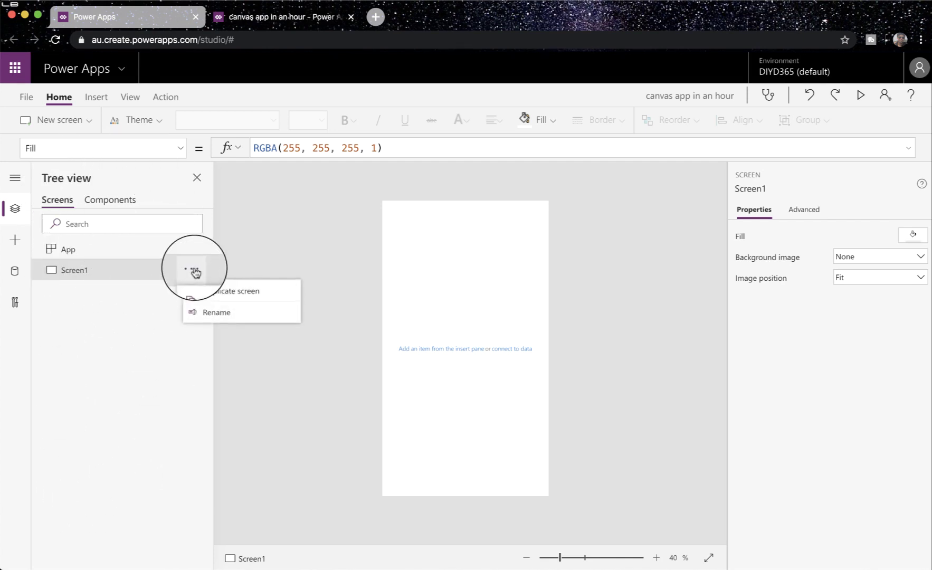
click(210, 316)
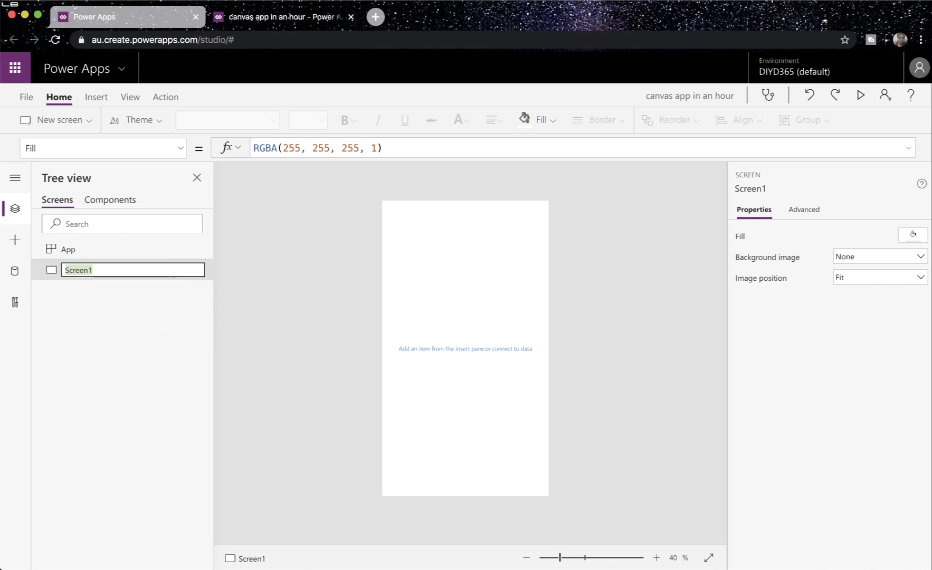
text(MainScreen)
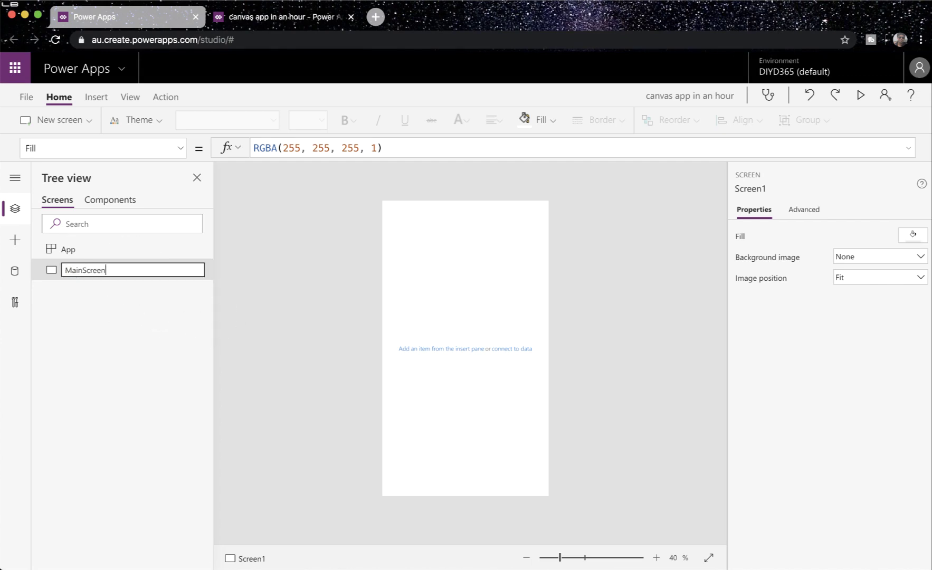
click(260, 288)
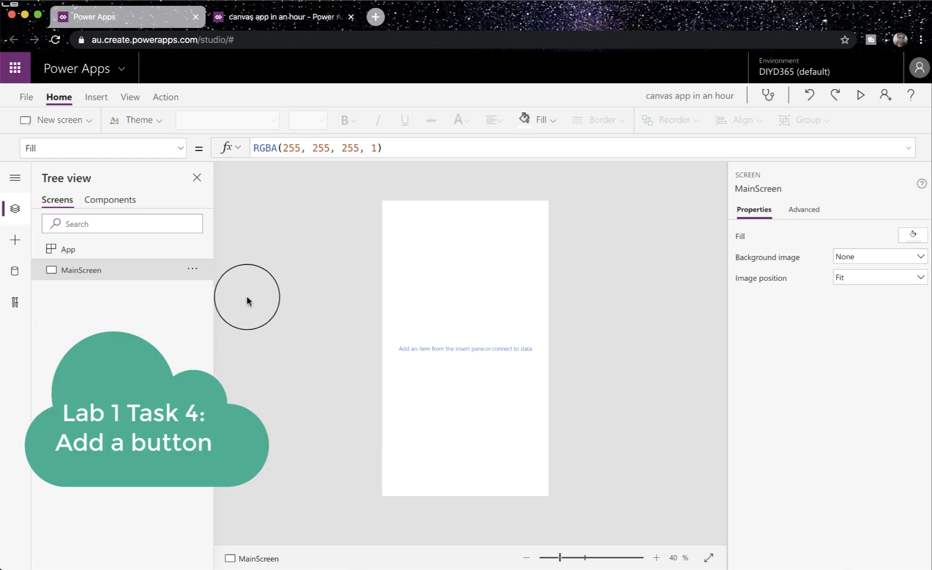
Insert a button on MainScreen and move it near the middle, at about X 190, Y 480.
click(101, 99)
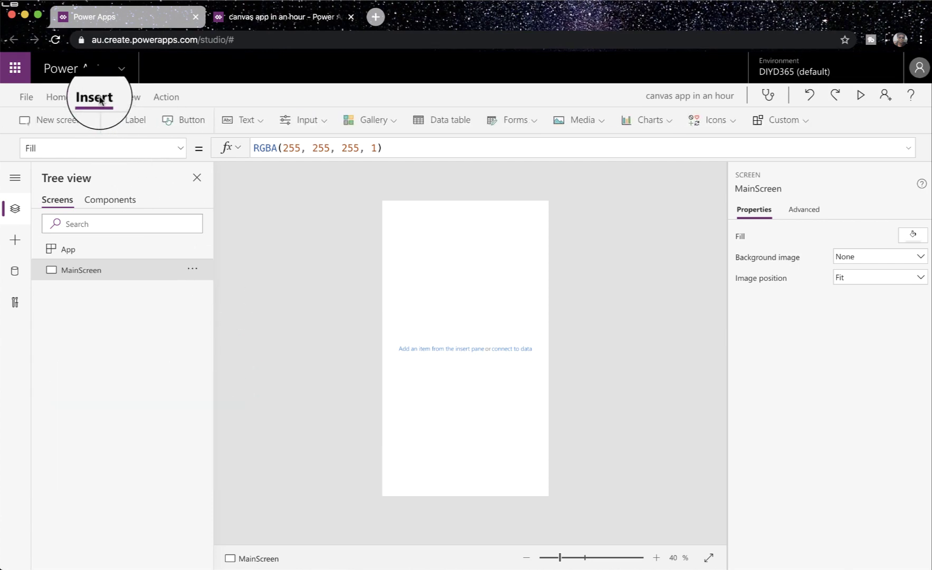
click(184, 122)
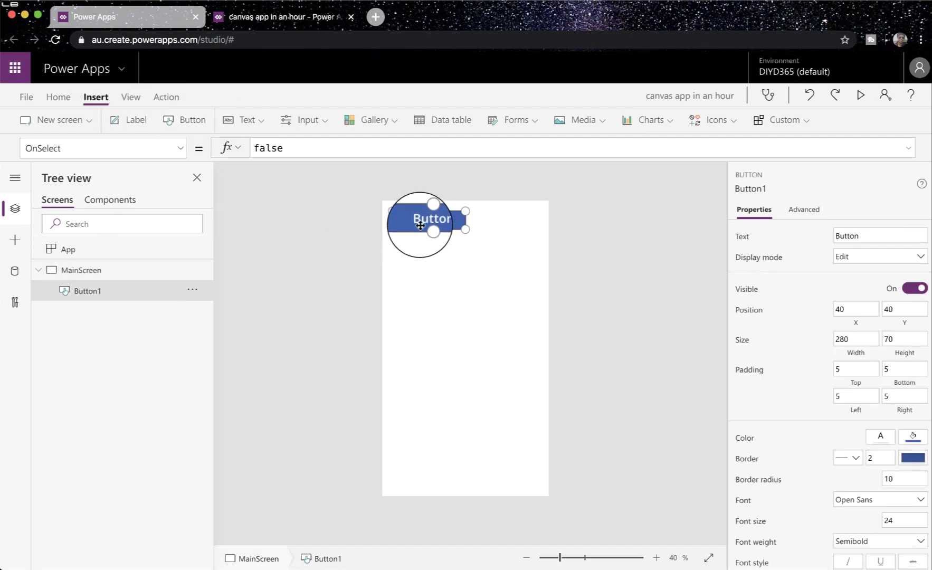
drag(416, 221, 457, 338)
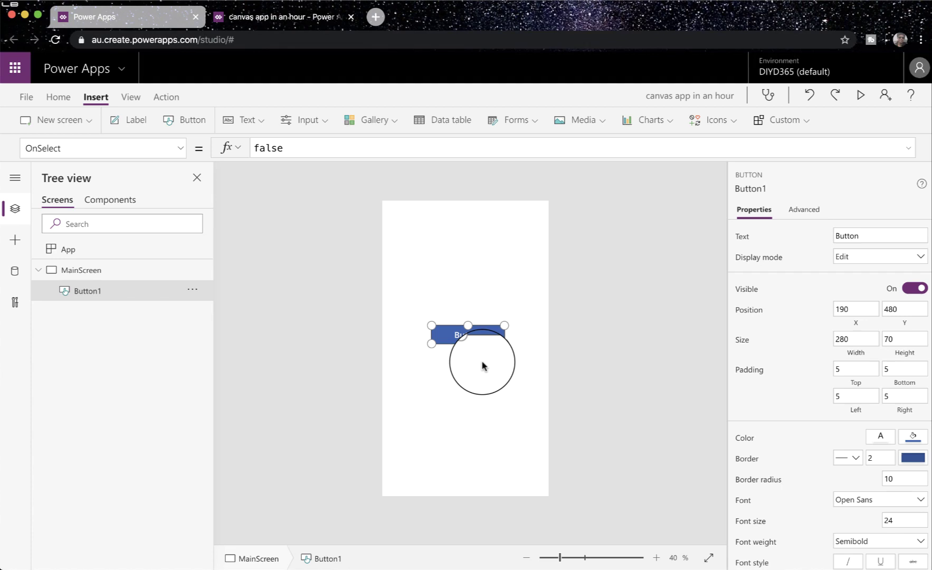
Add a second screen to the app from the Success template.
click(89, 122)
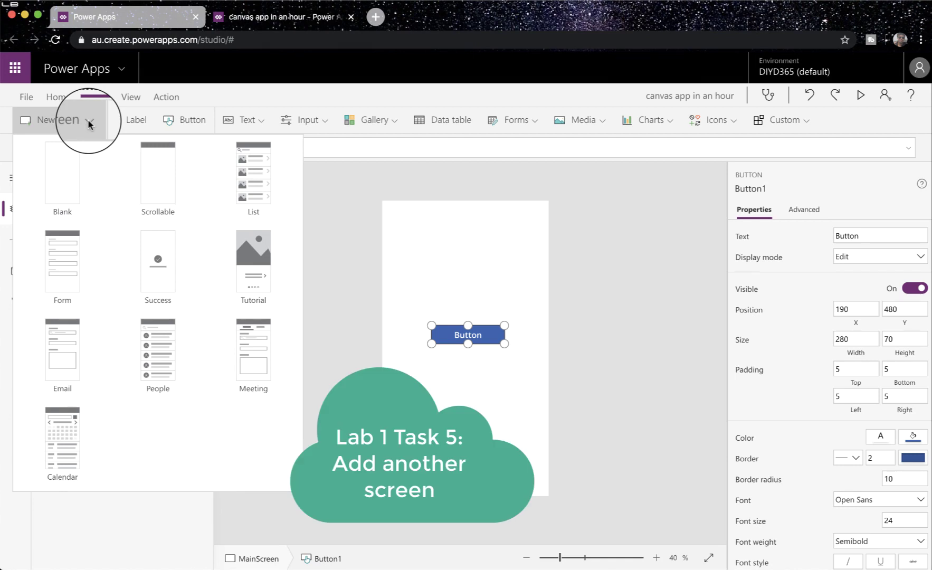
click(53, 97)
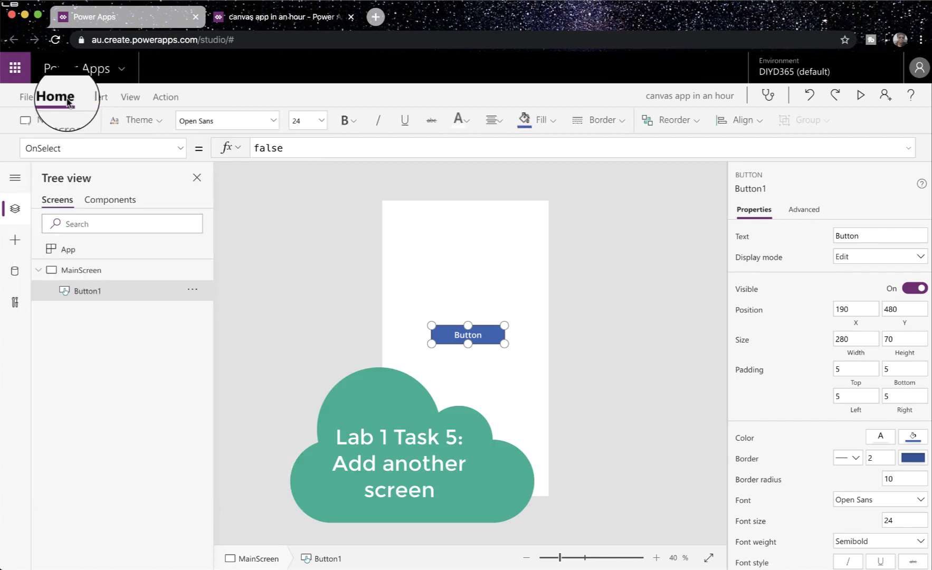
click(90, 121)
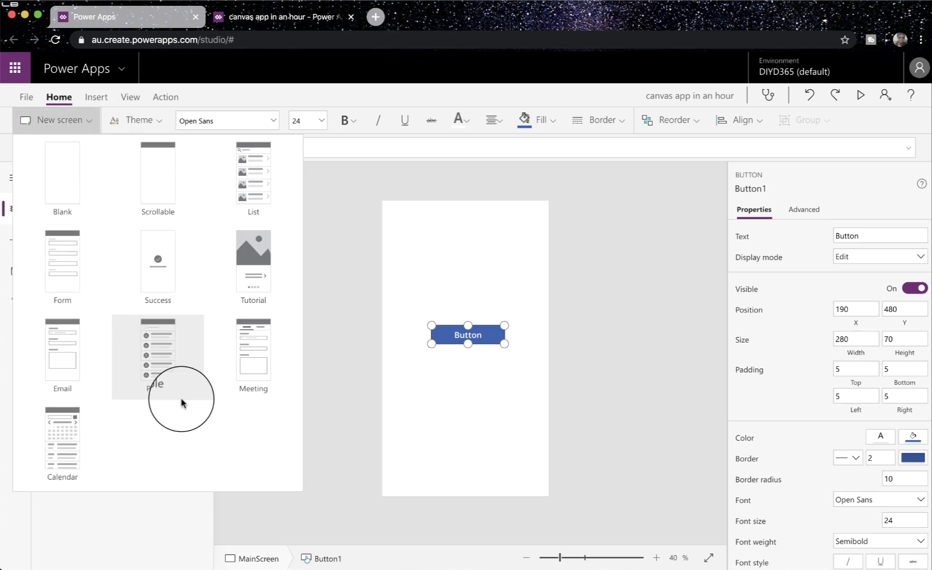
click(158, 291)
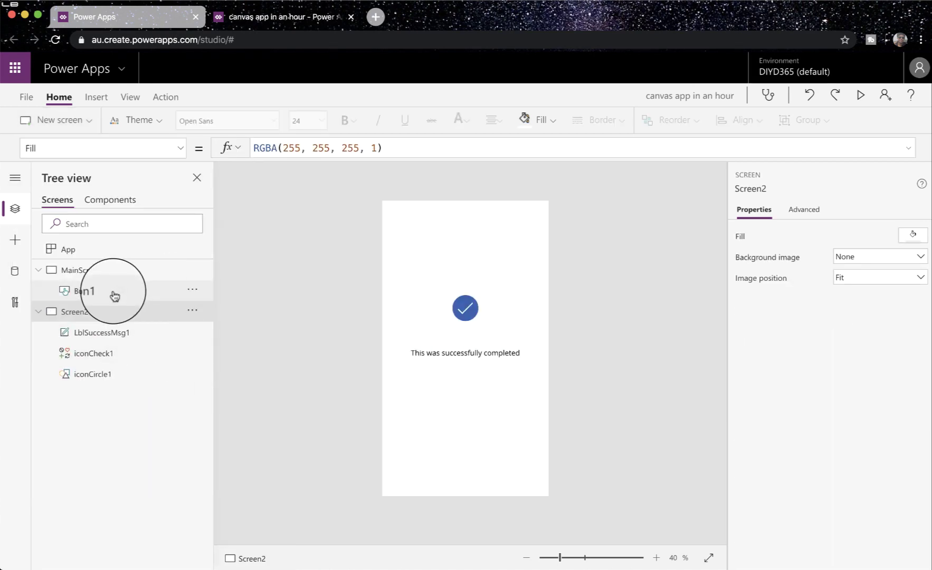
Rename the button on MainScreen to btnNextScreen.
click(193, 291)
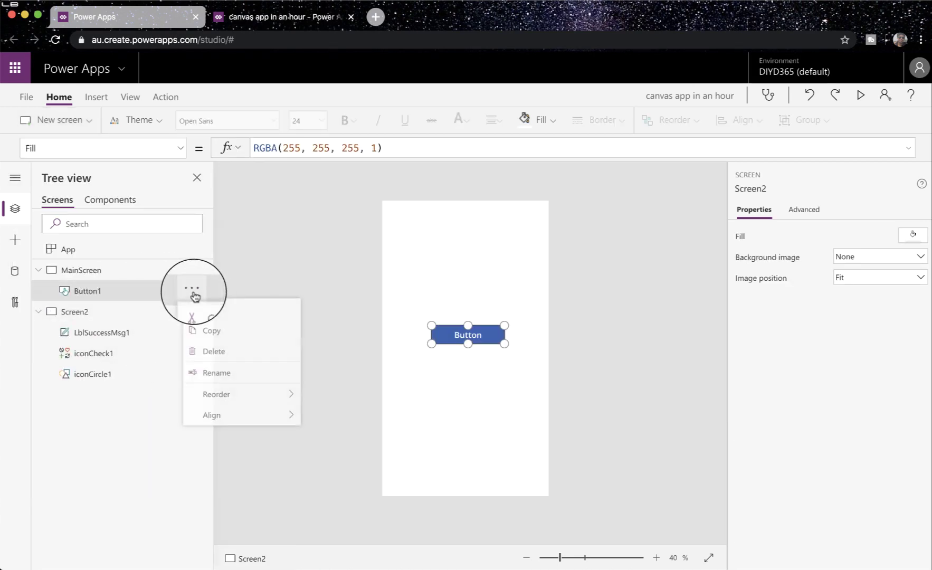
click(217, 373)
text(btnNextScreen)
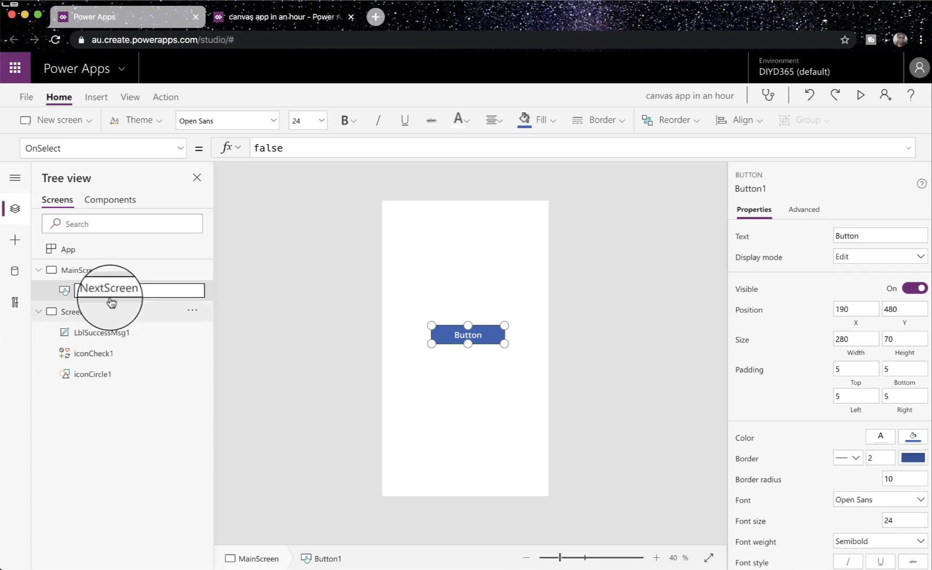
Rename Screen2 to SuccessScreen.
click(183, 313)
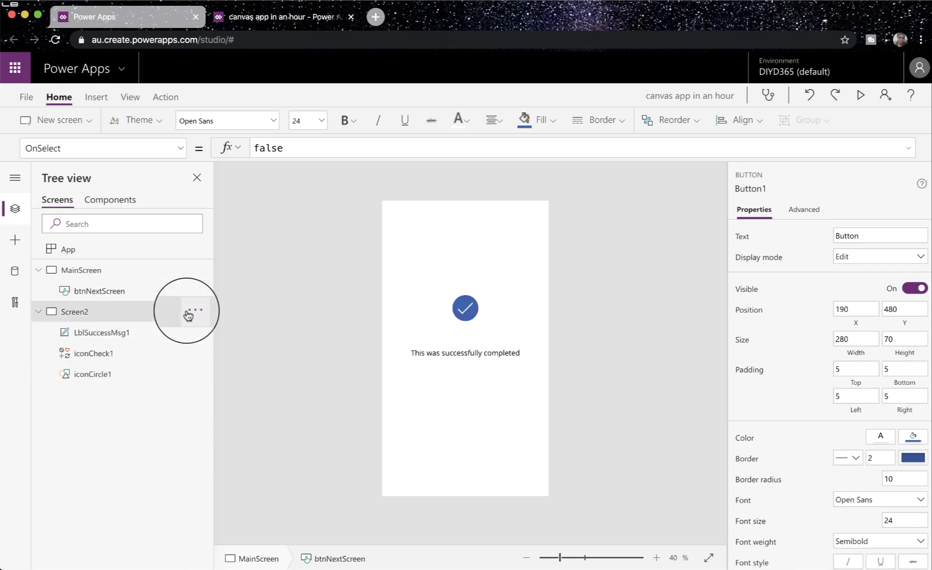
click(191, 311)
click(221, 399)
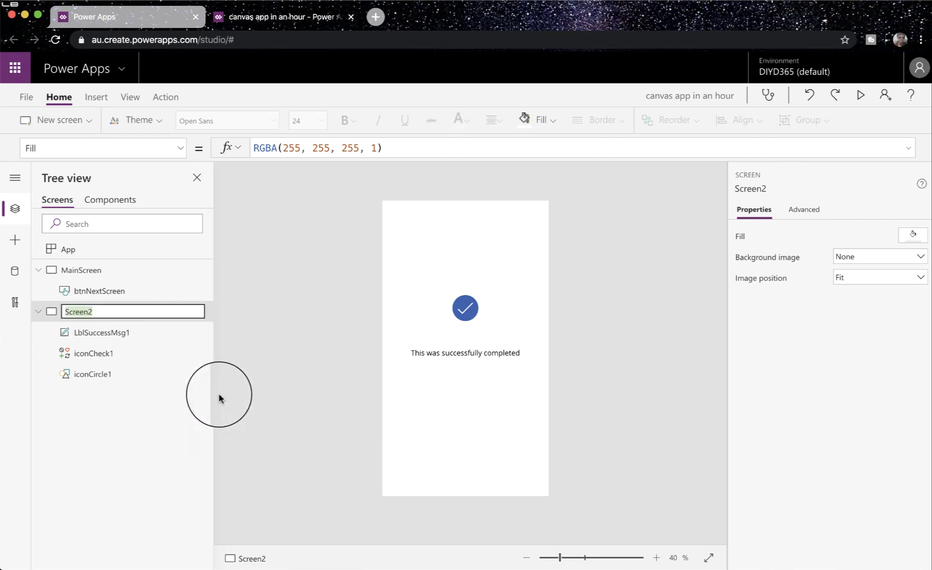
text(Success)
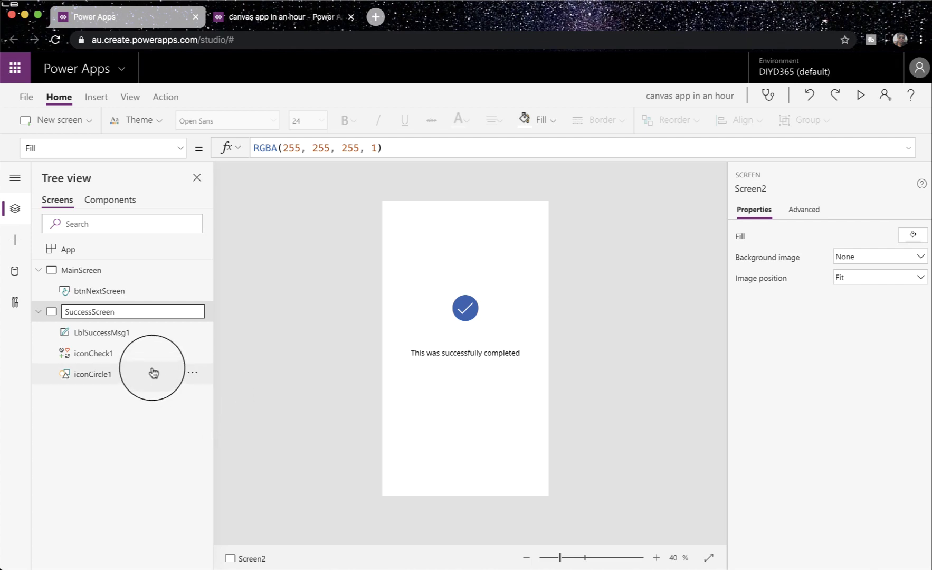
click(253, 333)
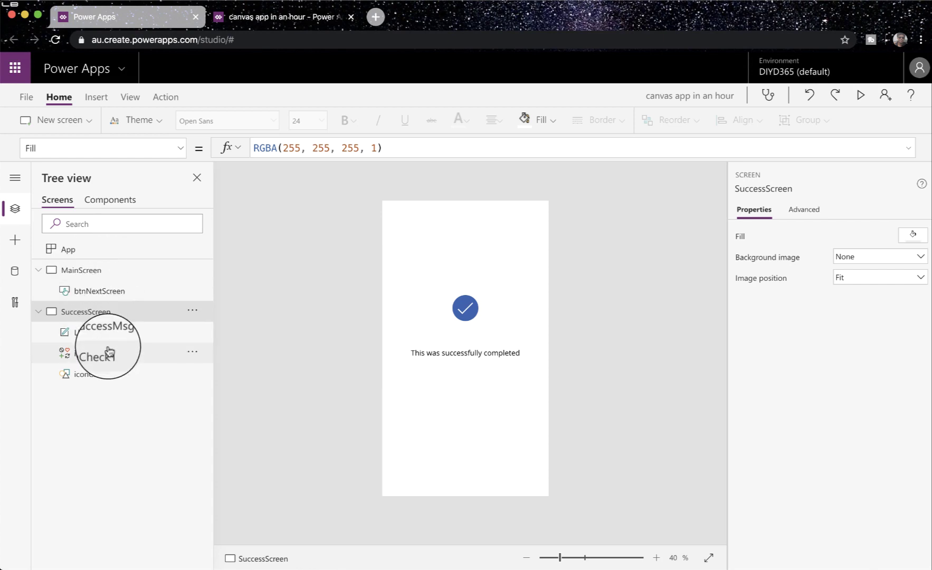
Set the OnSelect formula of btnNextScreen on MainScreen to Navigate(SuccessScreen).
click(112, 292)
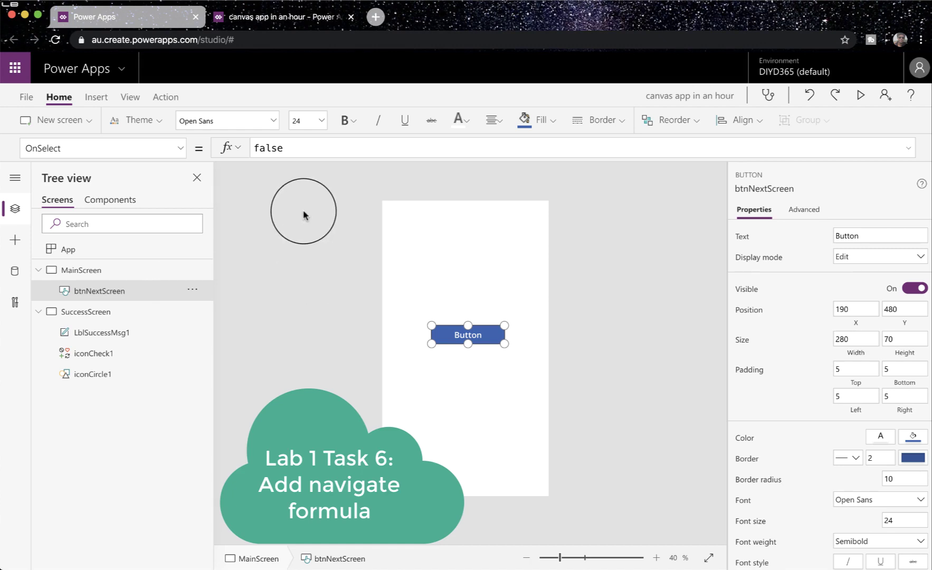
click(456, 389)
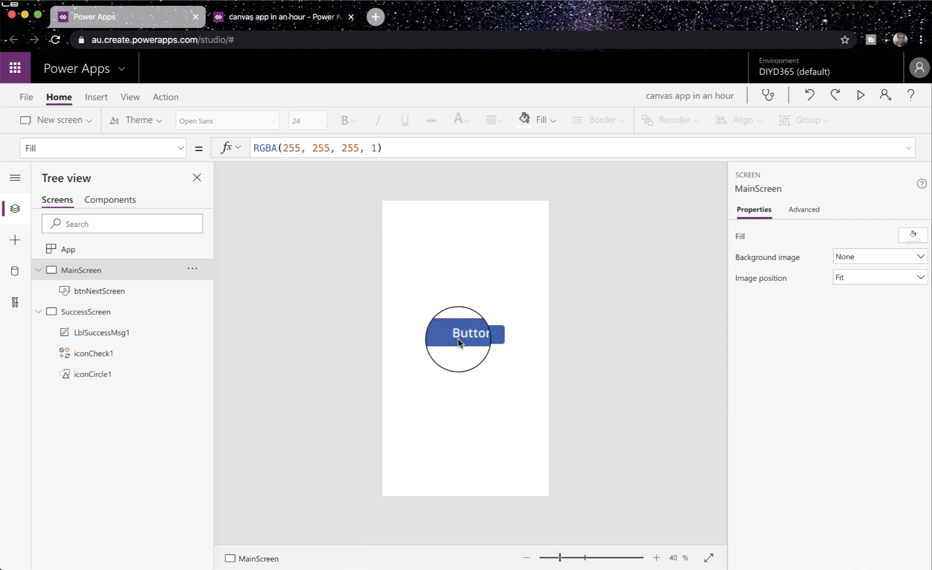
click(484, 337)
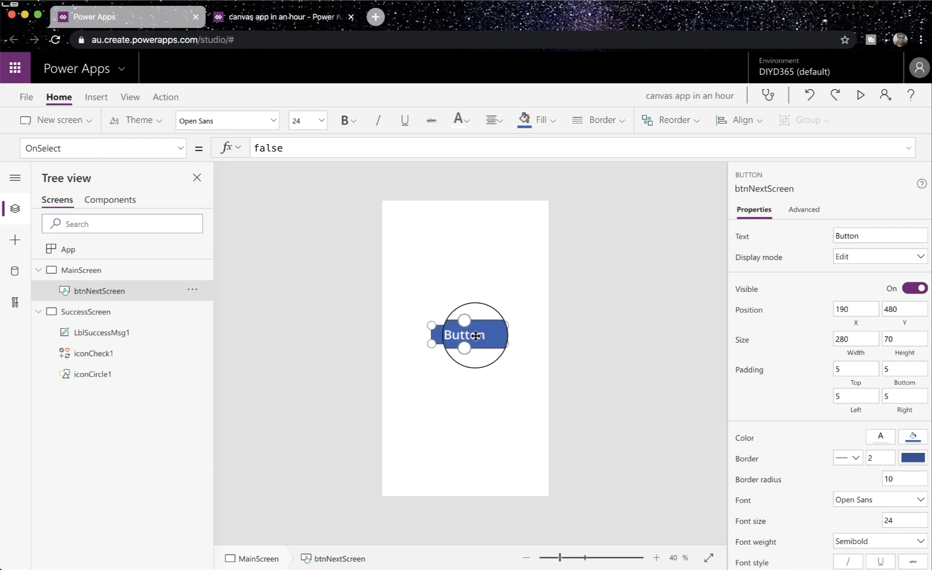
click(93, 99)
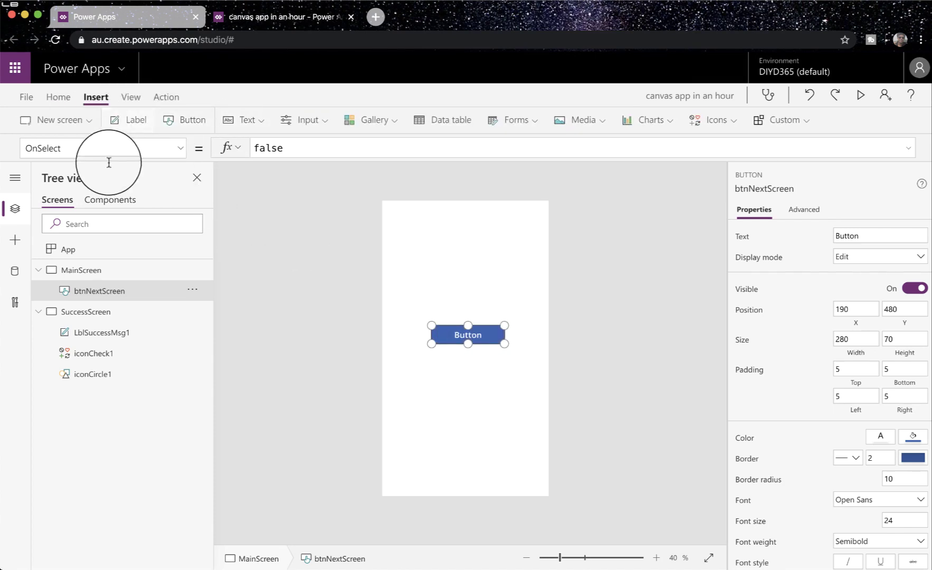
click(58, 97)
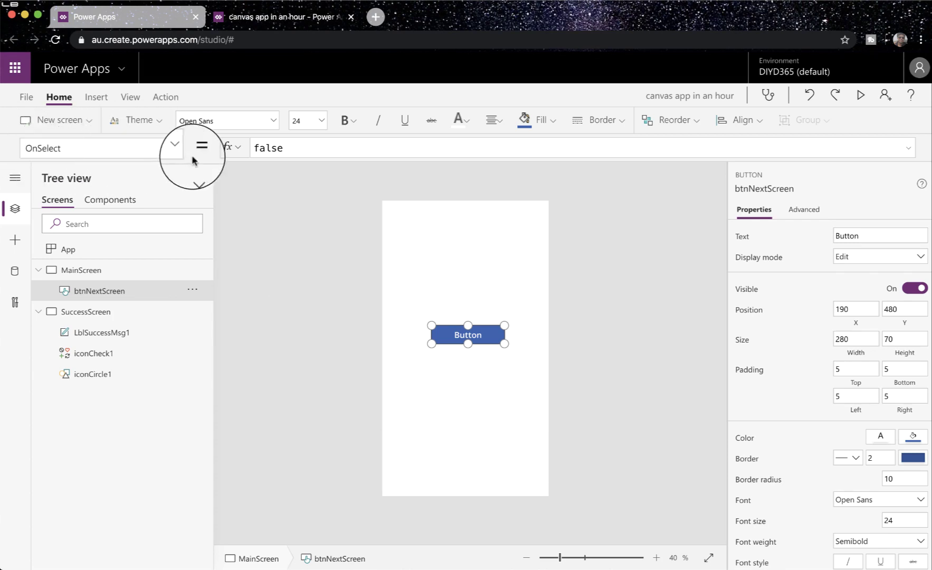
double_click(296, 149)
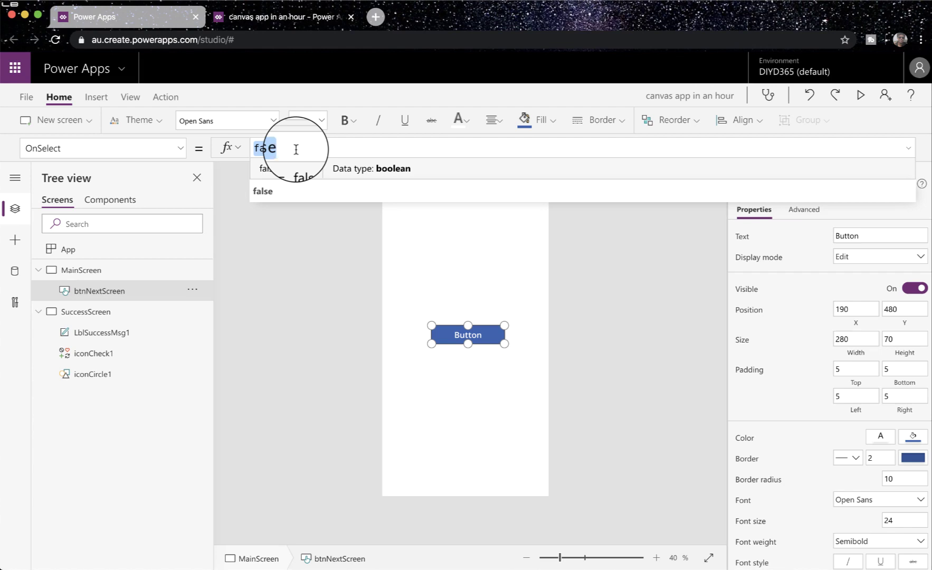
text(Na)
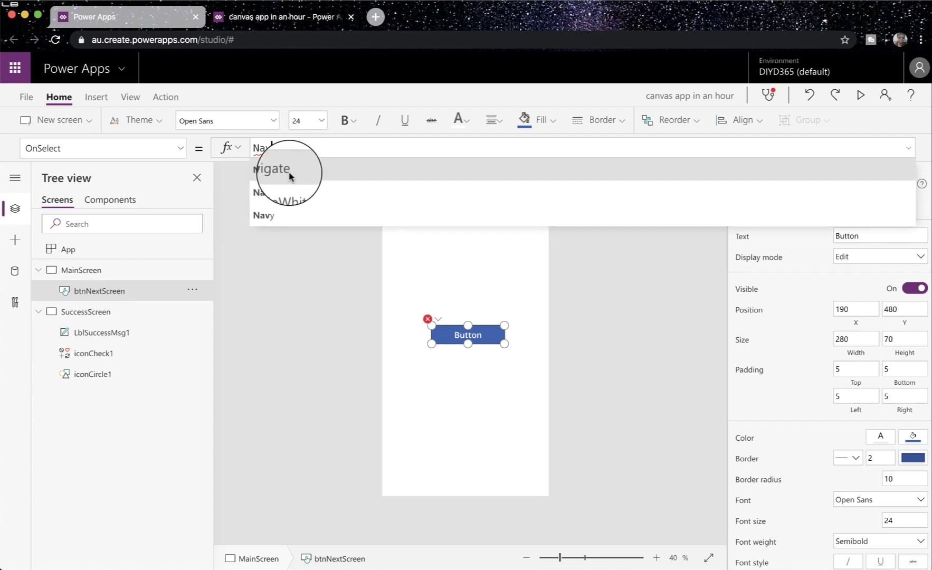
click(290, 177)
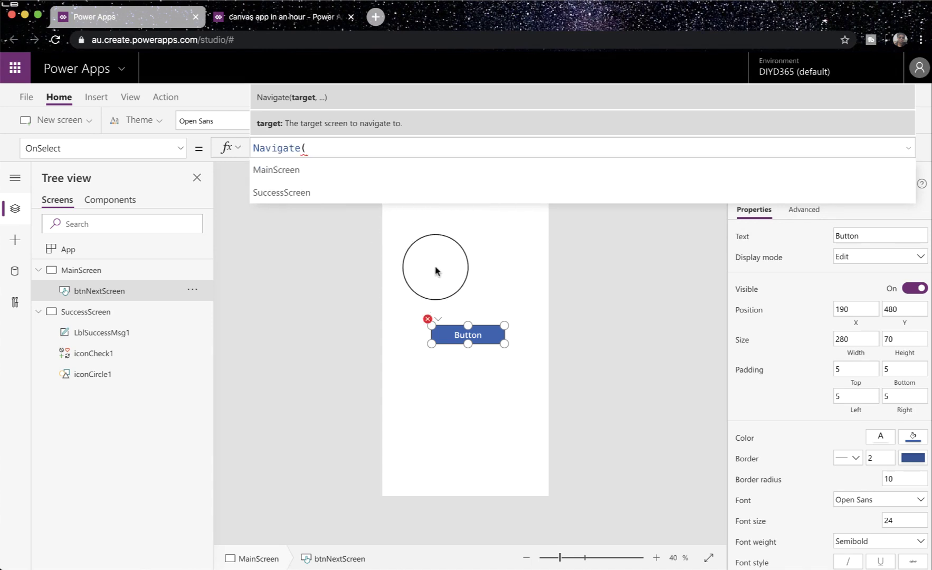
click(301, 194)
text())
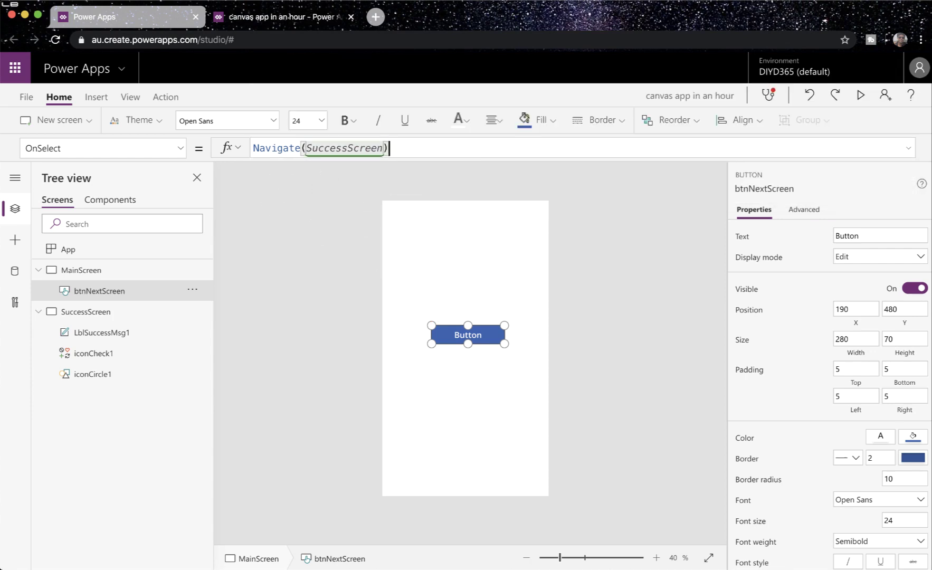
click(454, 243)
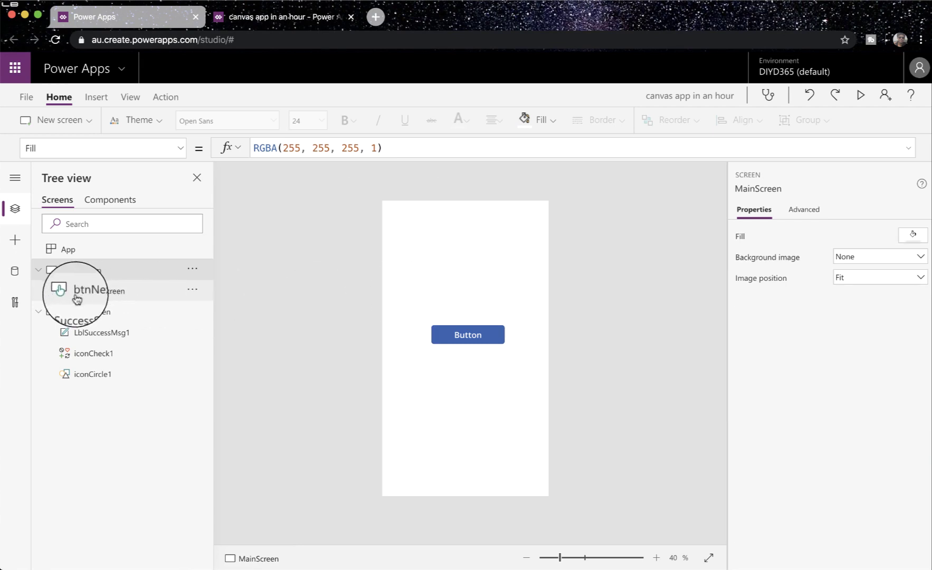
Set the OnSelect formula of the check icon on SuccessScreen to Navigate(MainScreen).
click(74, 313)
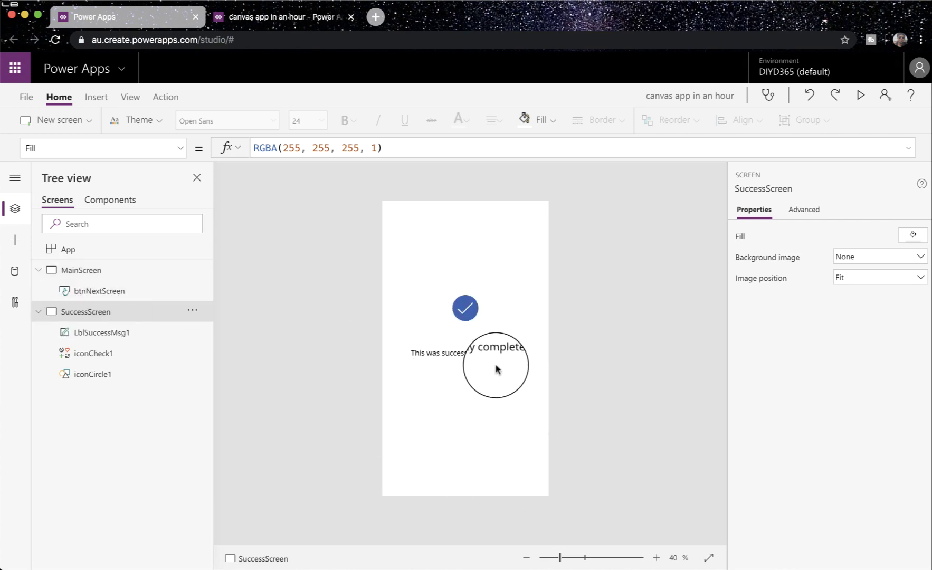
click(464, 310)
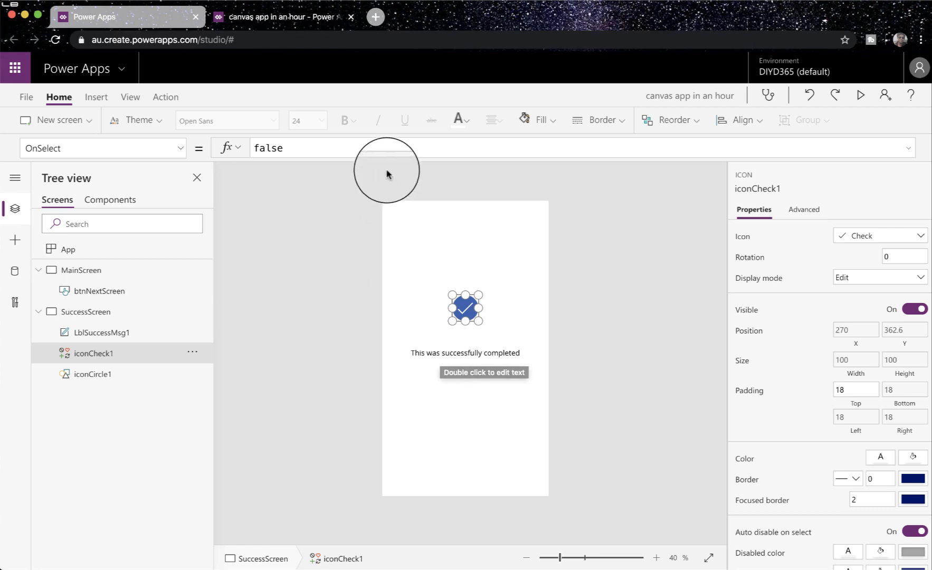
double_click(393, 146)
text(N)
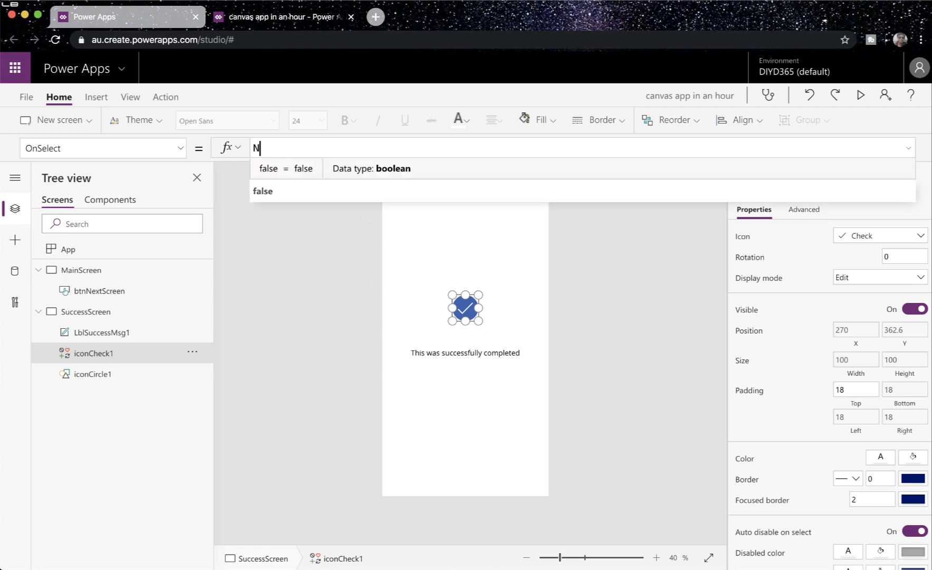
text(avig)
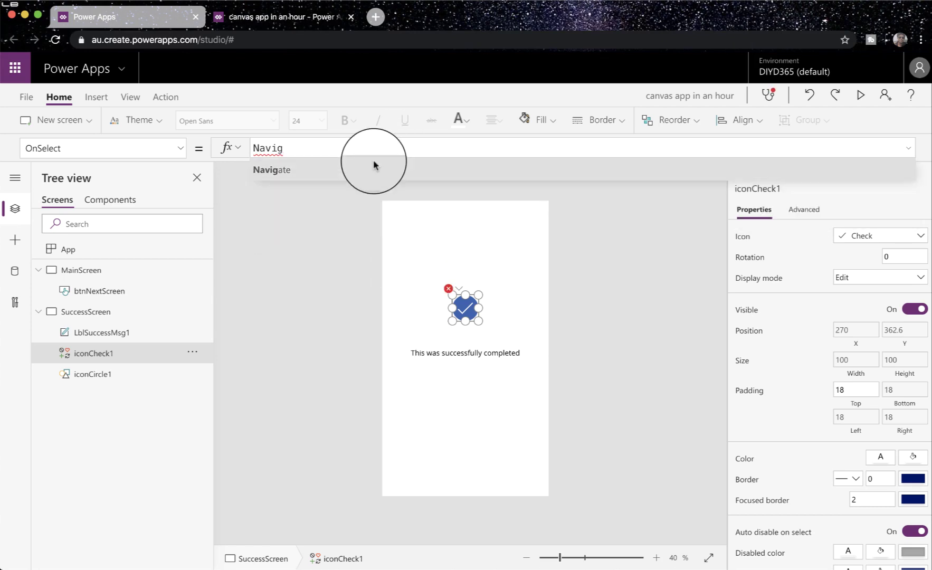
click(369, 170)
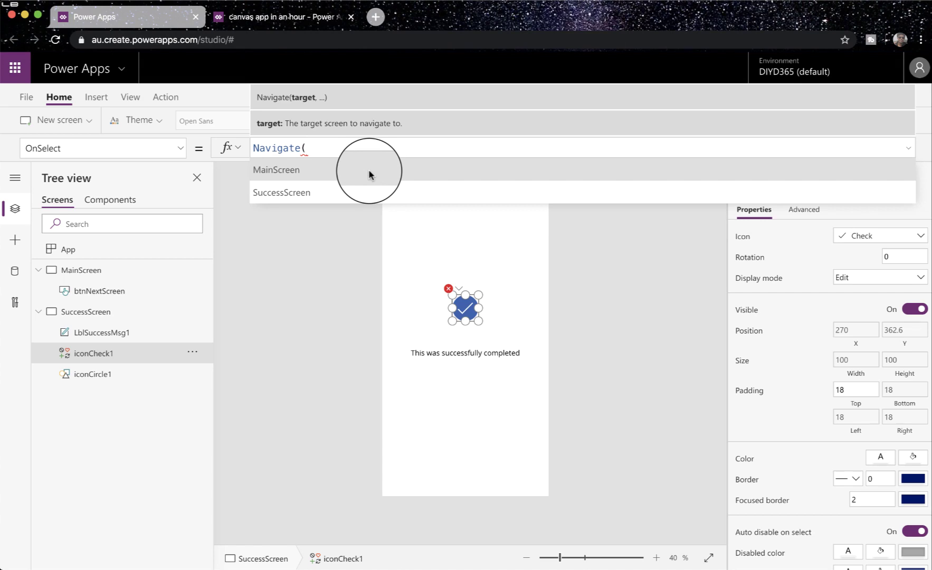
click(368, 171)
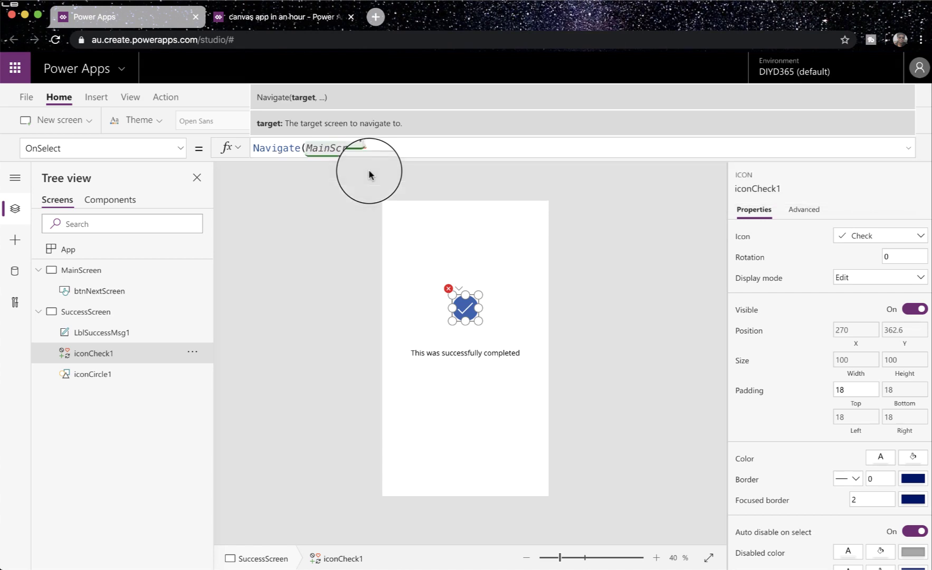
text())
click(442, 256)
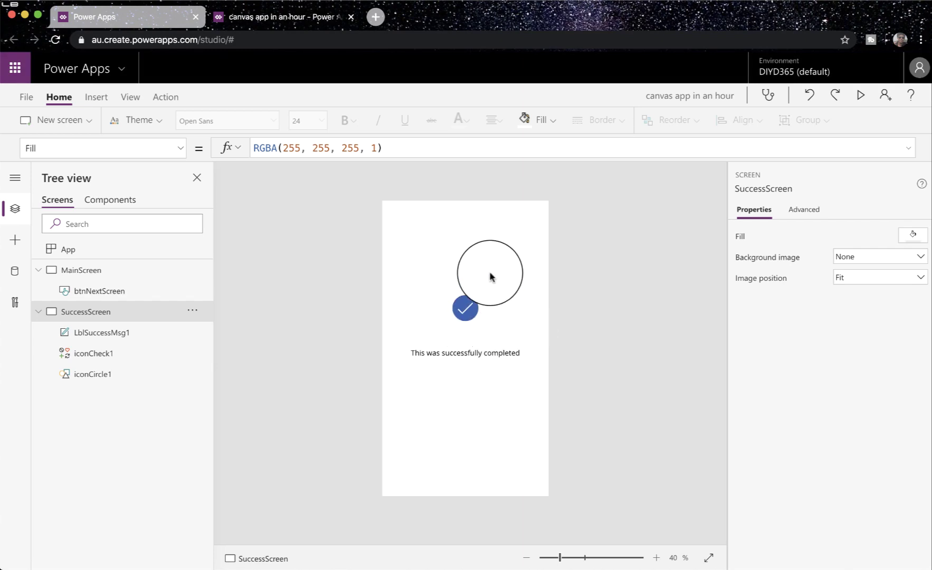
Preview the app, test the check icon and the main-screen button, and return to editing.
click(860, 102)
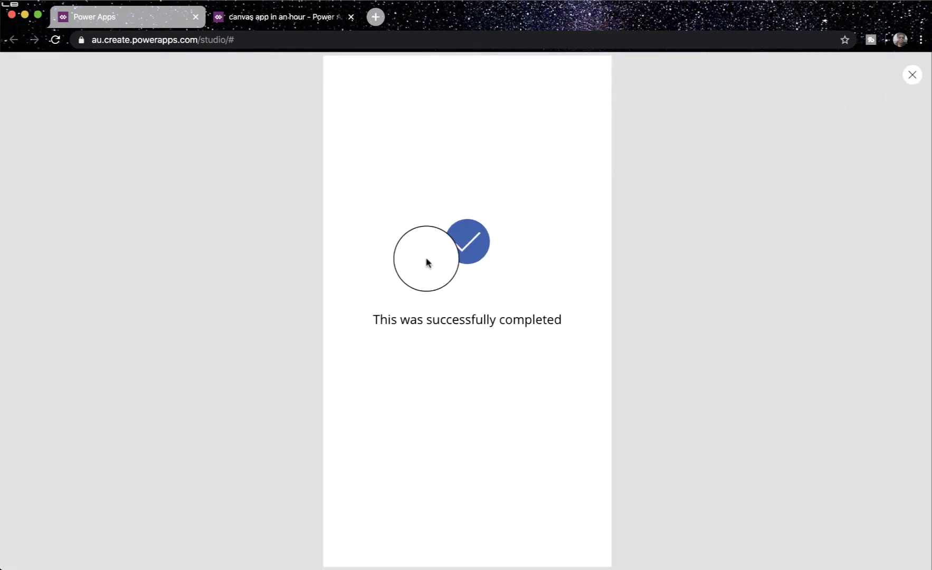
click(469, 242)
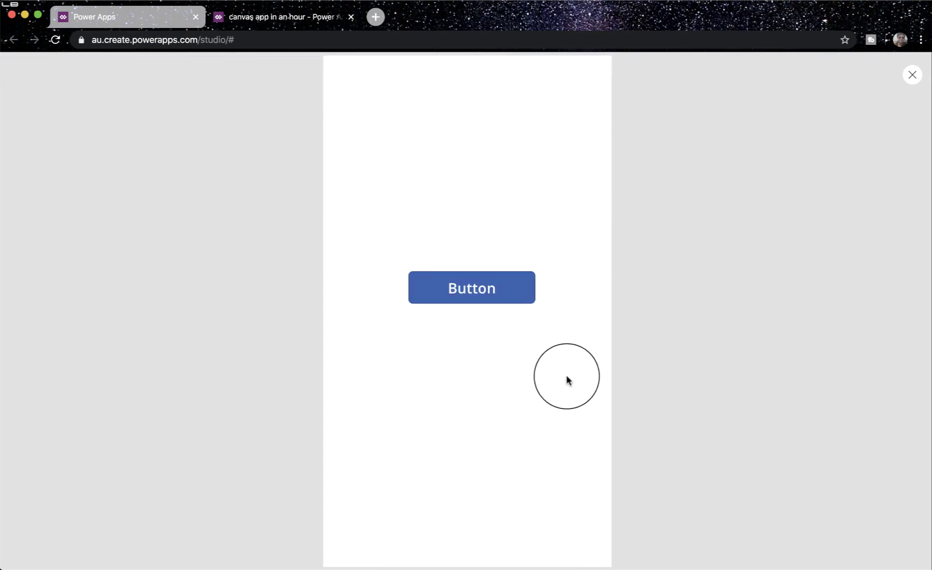
click(485, 297)
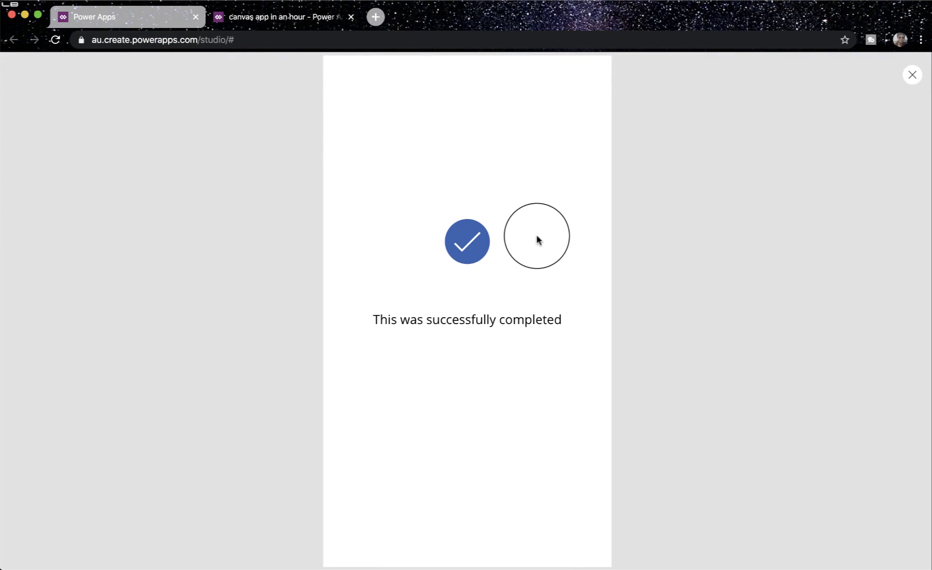
click(913, 72)
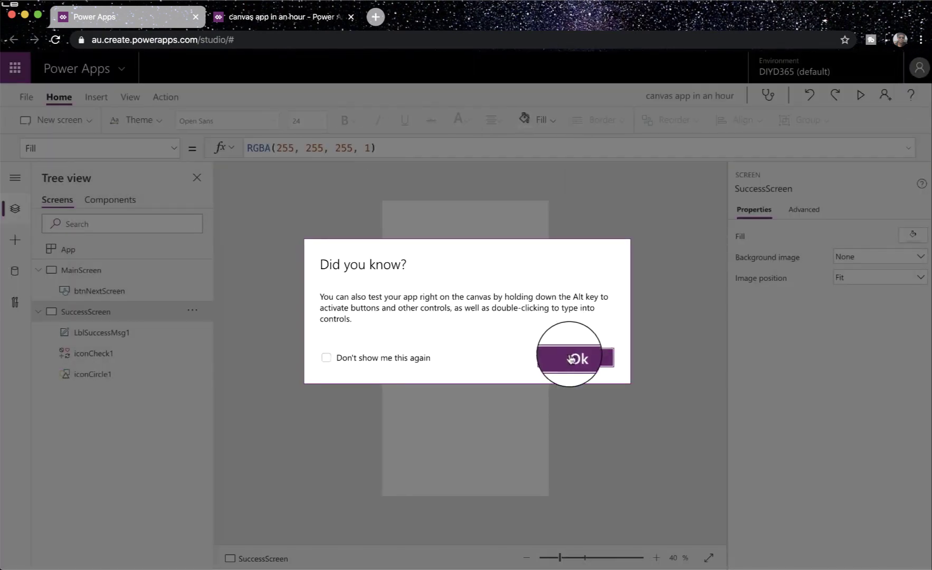
click(570, 358)
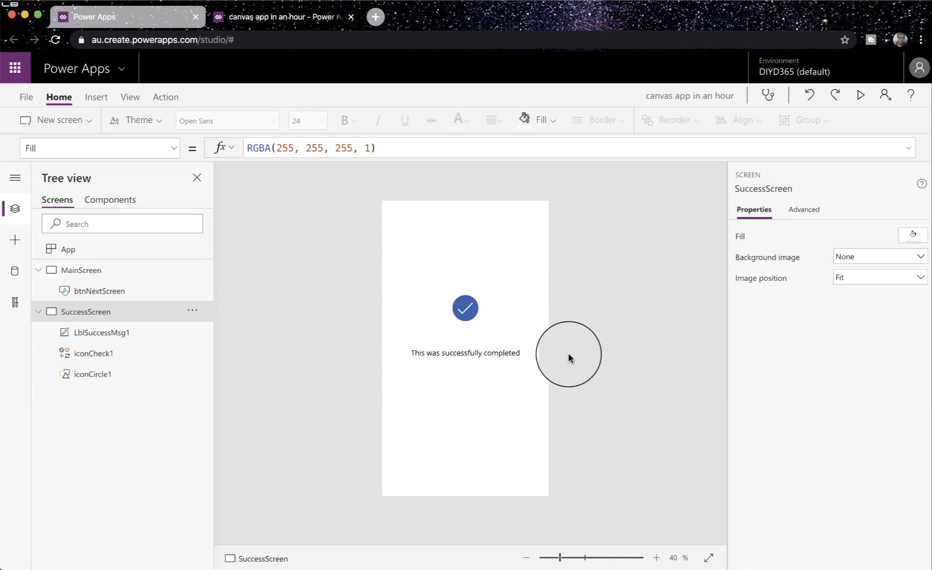
Change the label of btnNextScreen on MainScreen to "Go to Success".
click(108, 277)
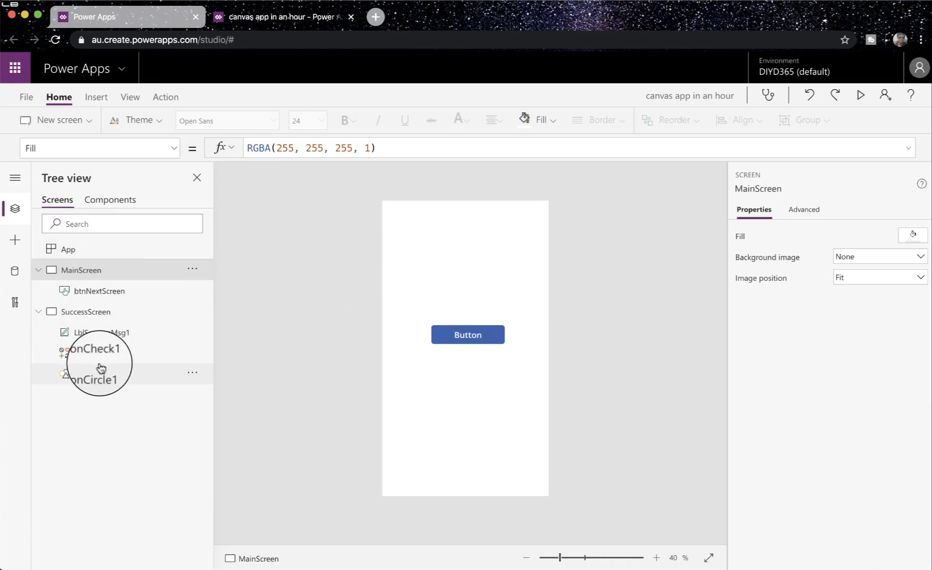
click(109, 298)
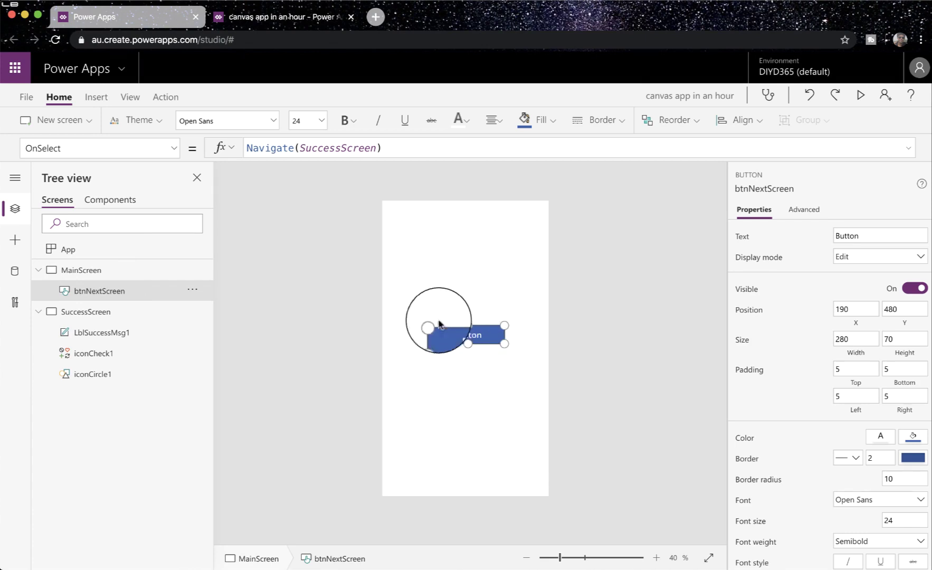
click(486, 397)
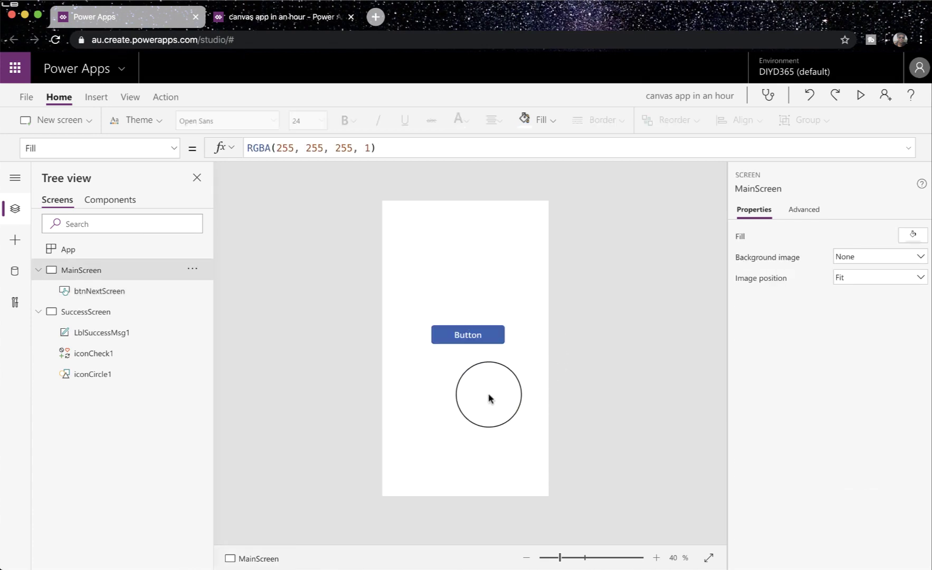
double_click(475, 339)
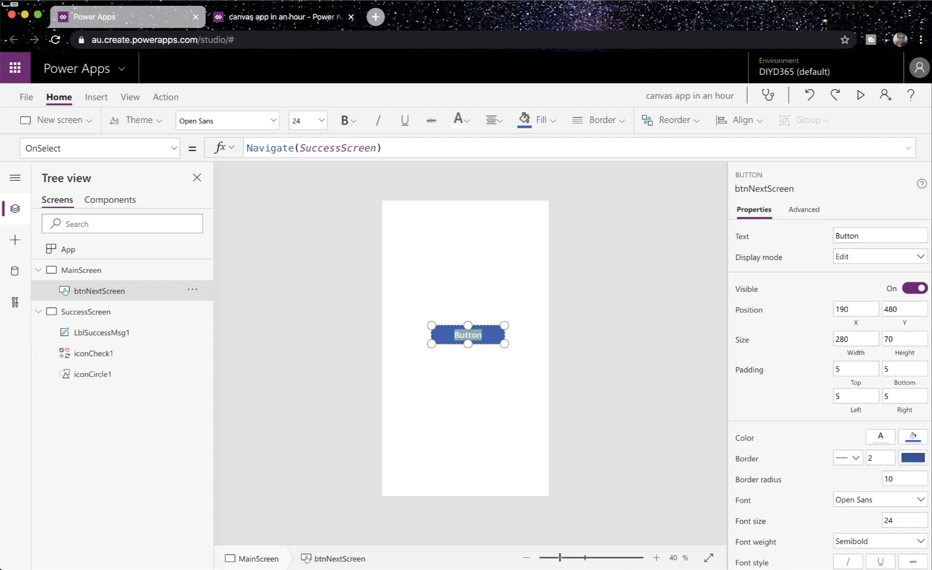
text(Go to Success)
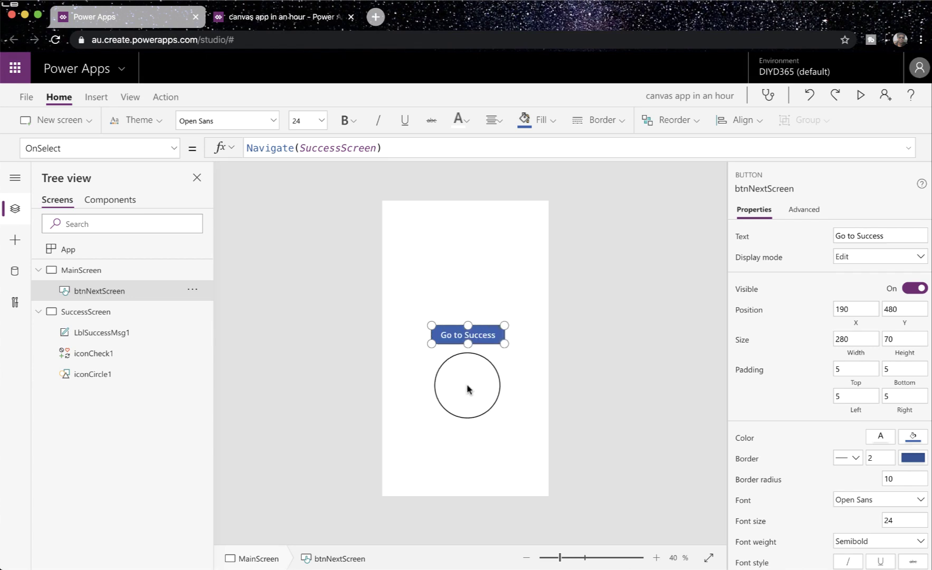
click(470, 391)
Show the formula of the Text property of btnNextScreen.
click(469, 340)
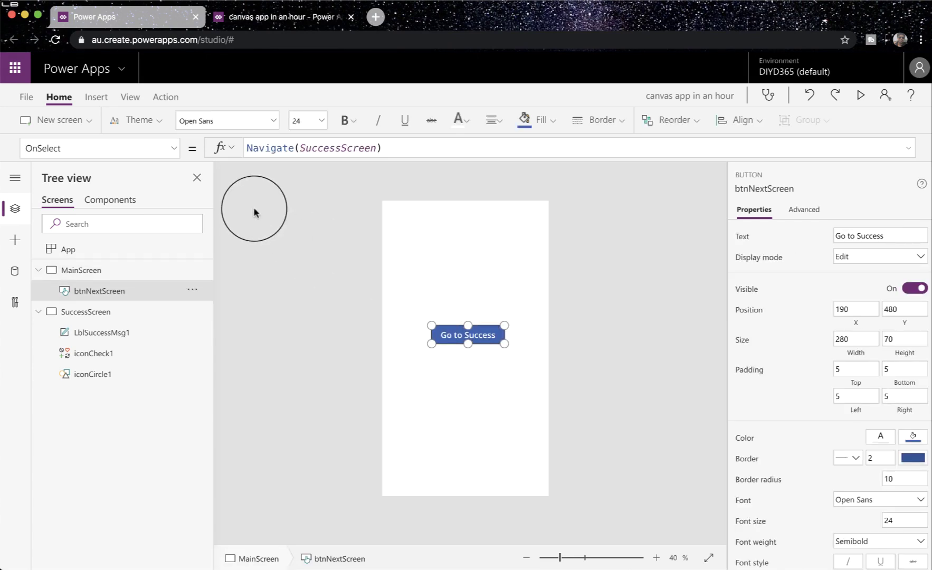
click(173, 152)
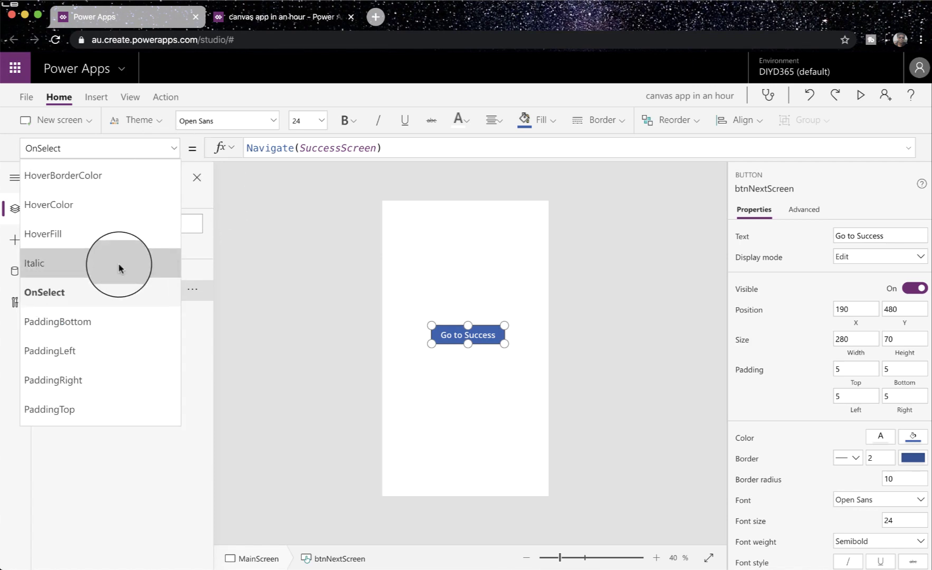
scroll(119, 267, down, 10)
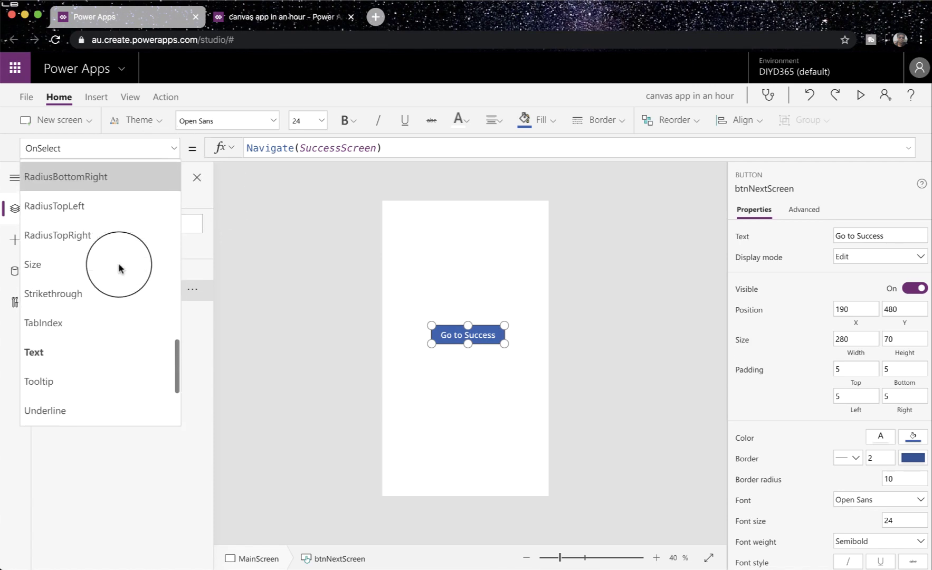
click(89, 346)
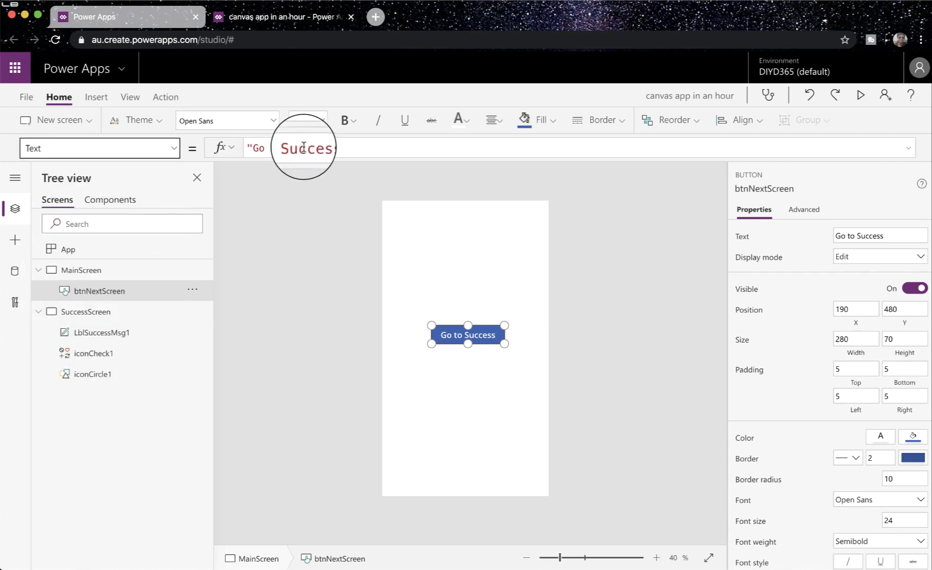